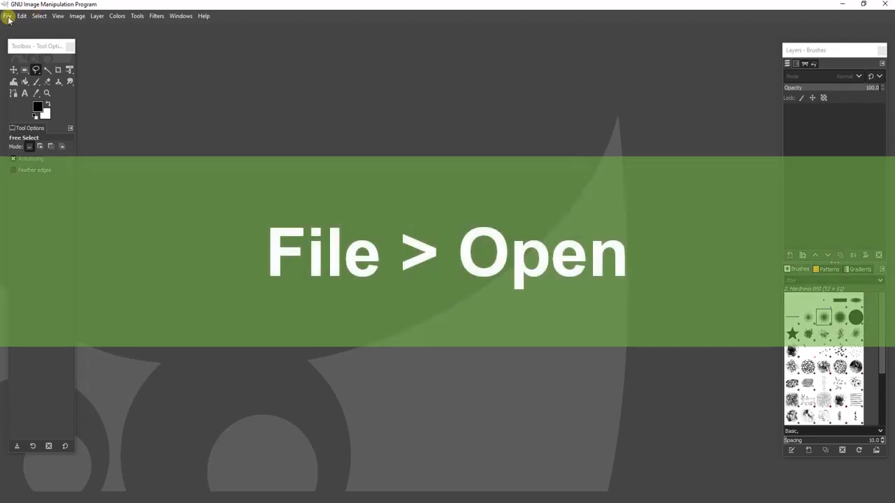
Open the image Harley Profile.jpg from the Harley Photos folder.
left_click(7, 15)
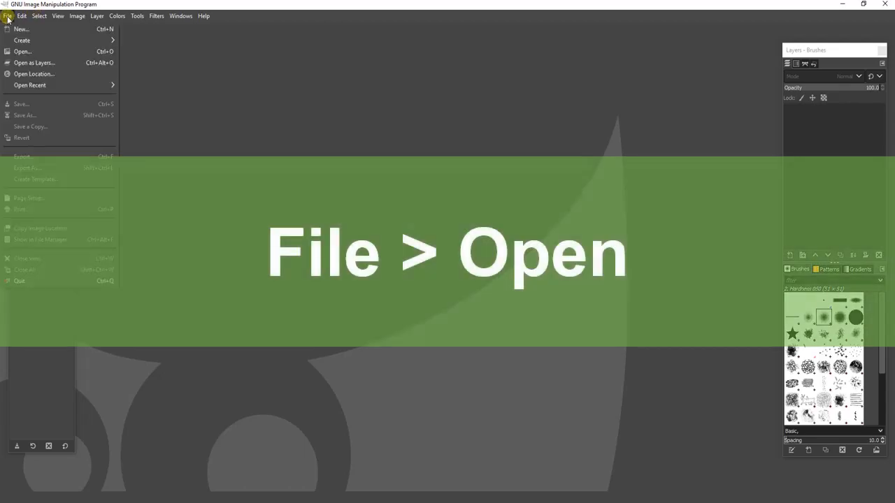
left_click(24, 51)
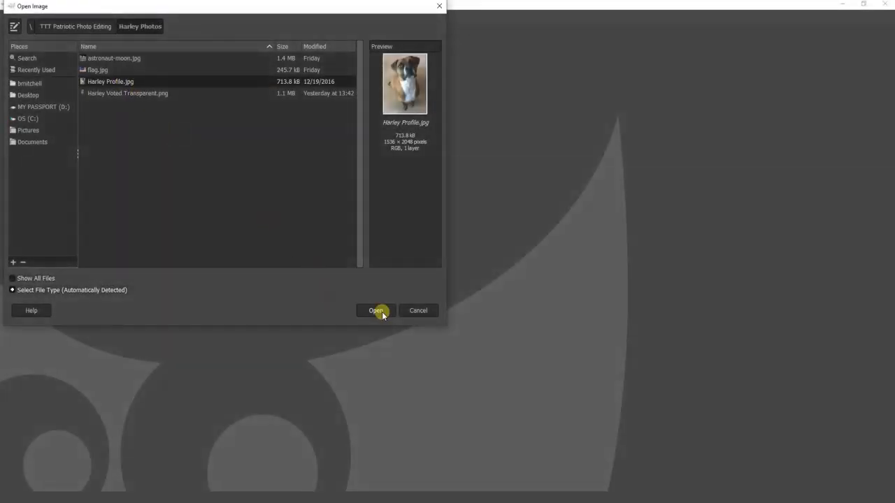
left_click(375, 310)
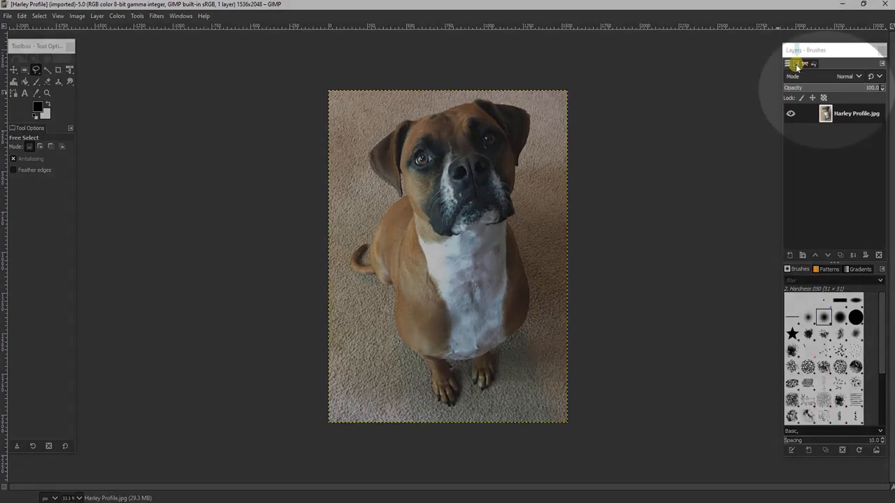
Add an alpha channel to the dog photo's layer, checking the channel list before and after.
left_click(796, 64)
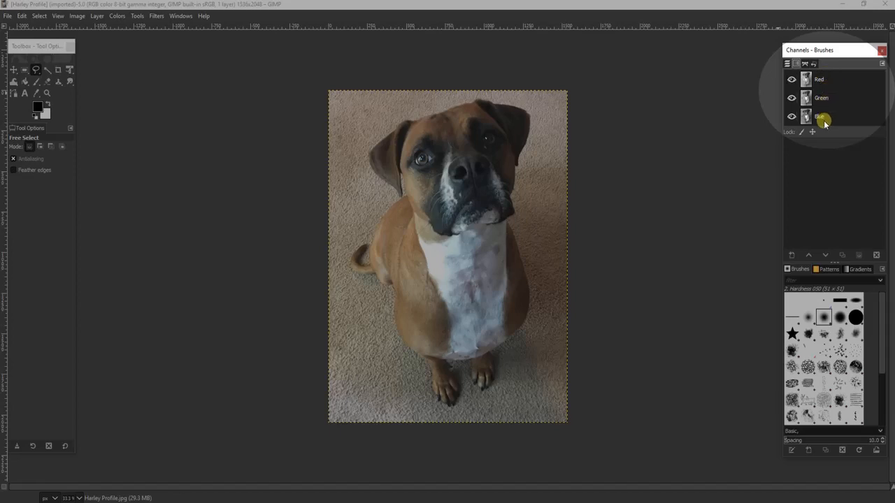
left_click(787, 65)
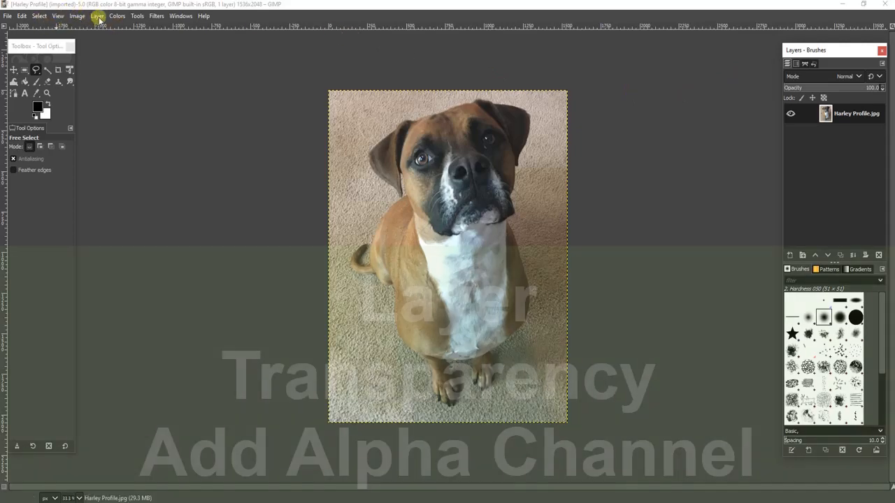
left_click(98, 16)
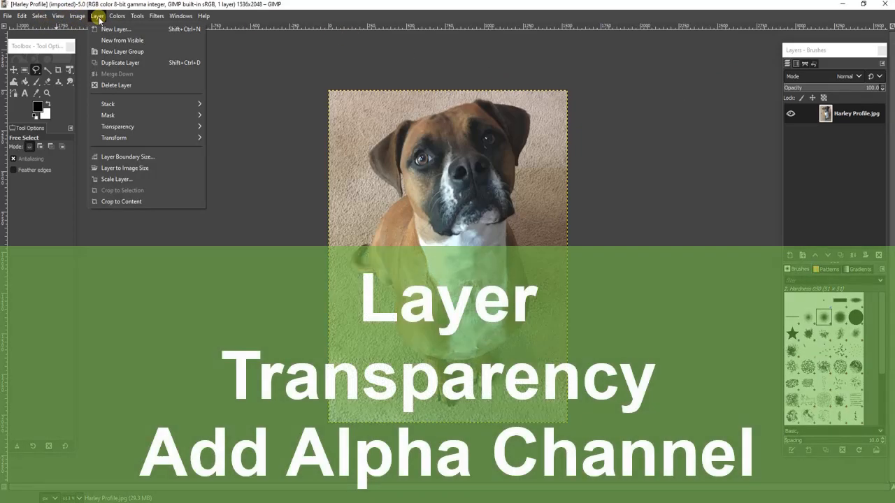
mouse_move(143, 130)
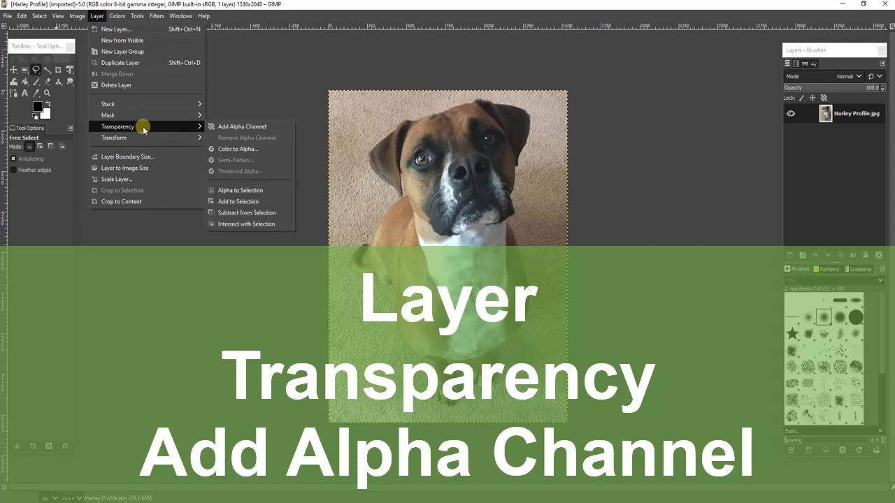
left_click(238, 128)
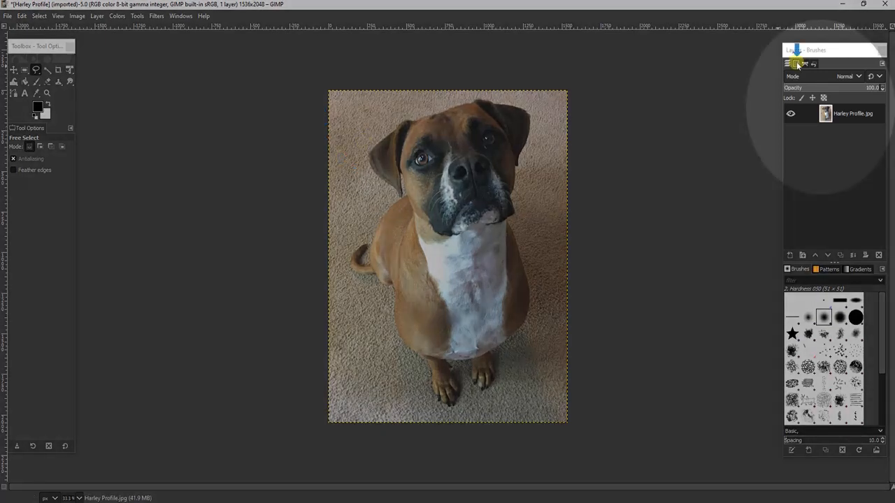
left_click(796, 64)
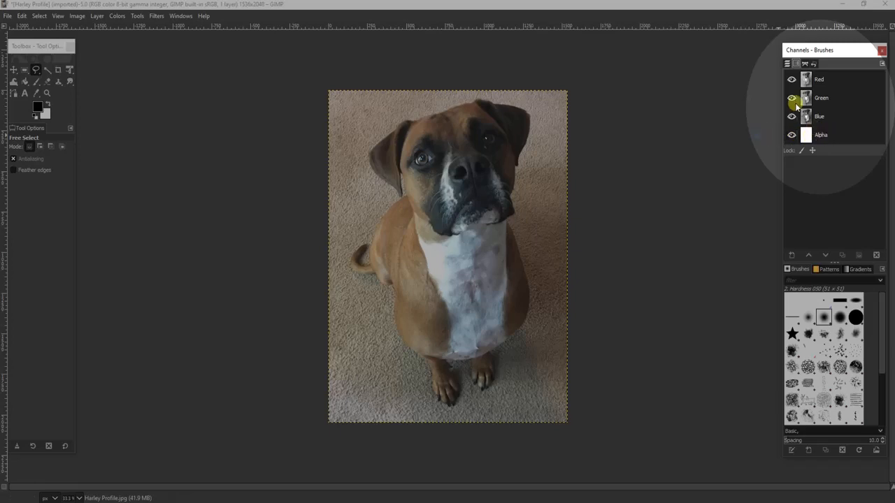
left_click(787, 64)
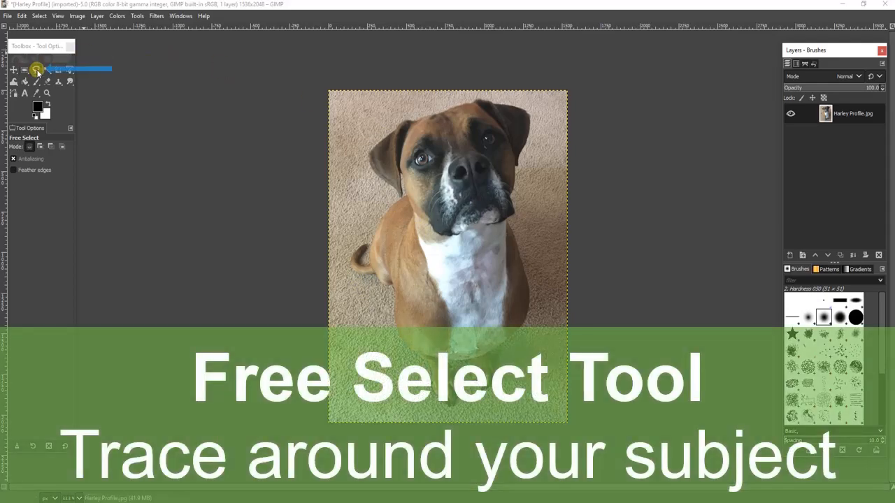
Trace around the whole dog with the Free Select tool and close the outline at its starting point by the ear.
left_click(37, 70)
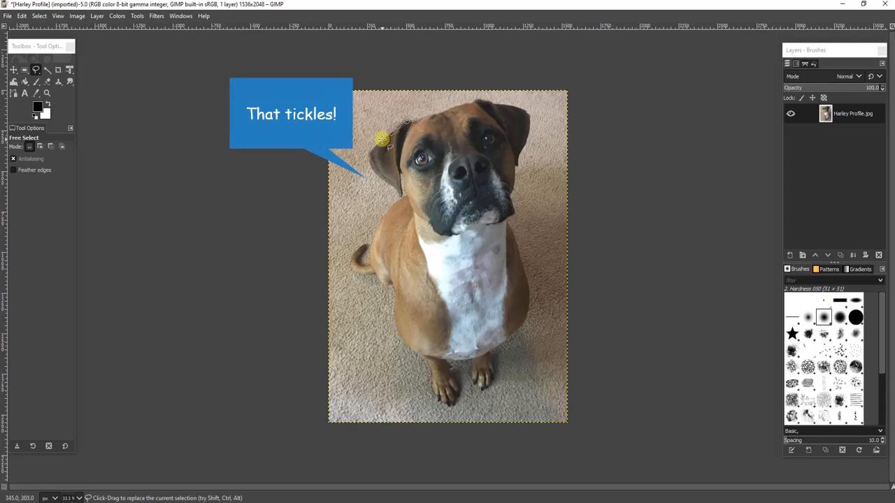
left_click_drag(382, 140, 375, 146)
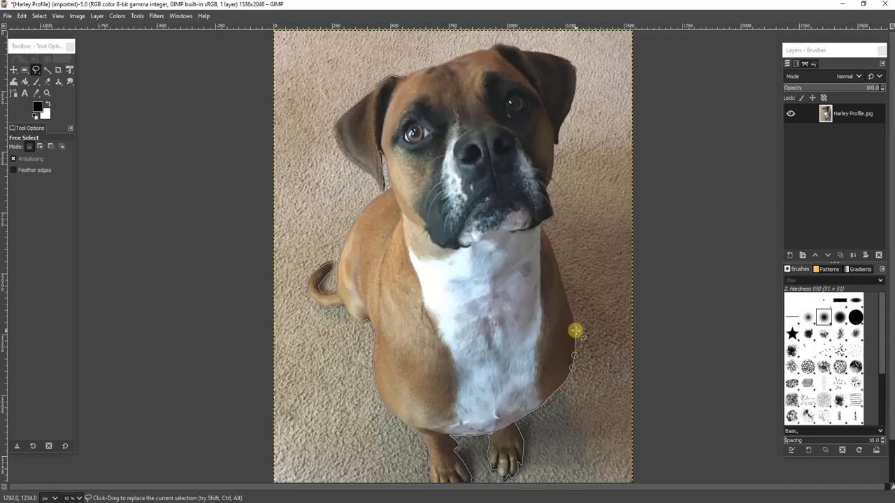
left_click(576, 330)
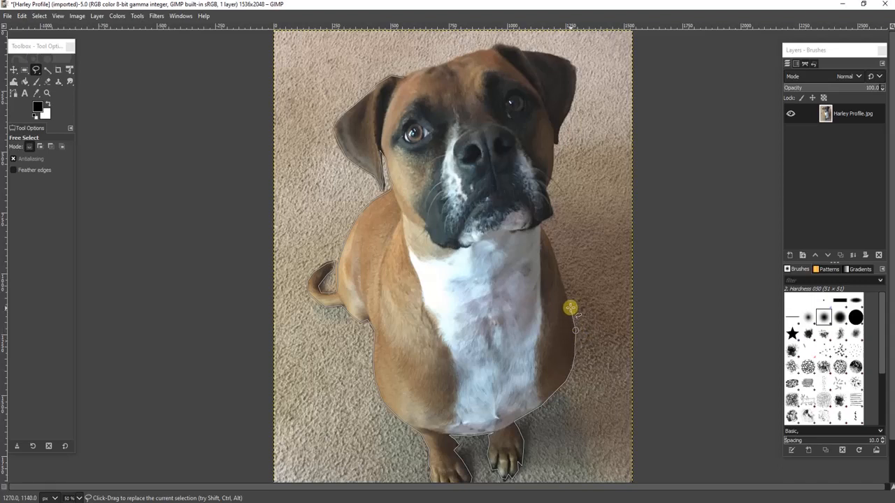
left_click(571, 307)
double_click(406, 78)
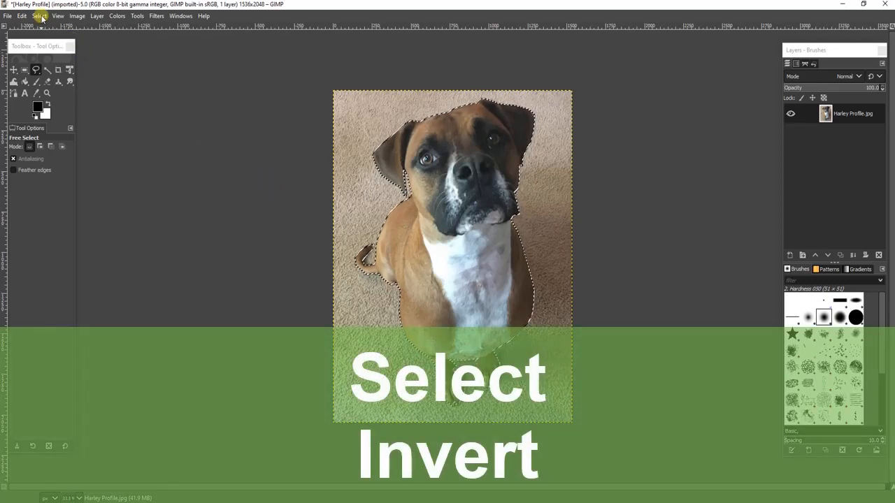
Invert the dog selection, delete the carpet background to transparency, and clear the selection.
left_click(40, 15)
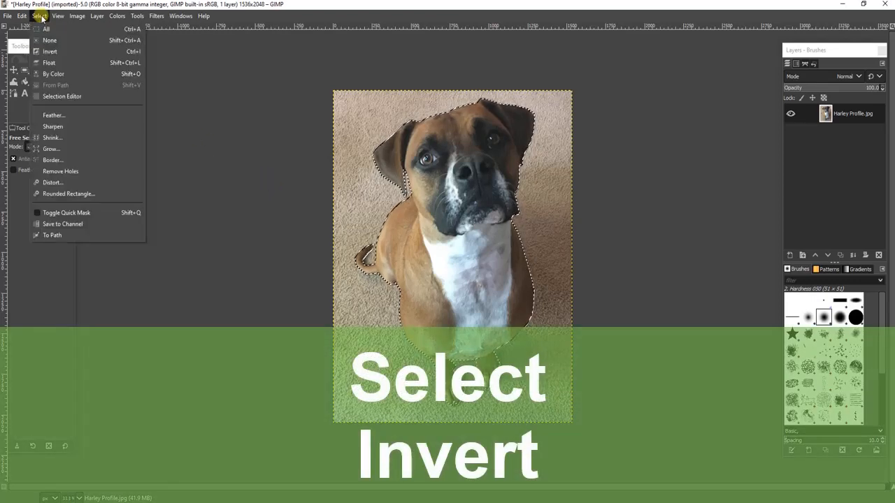
left_click(67, 51)
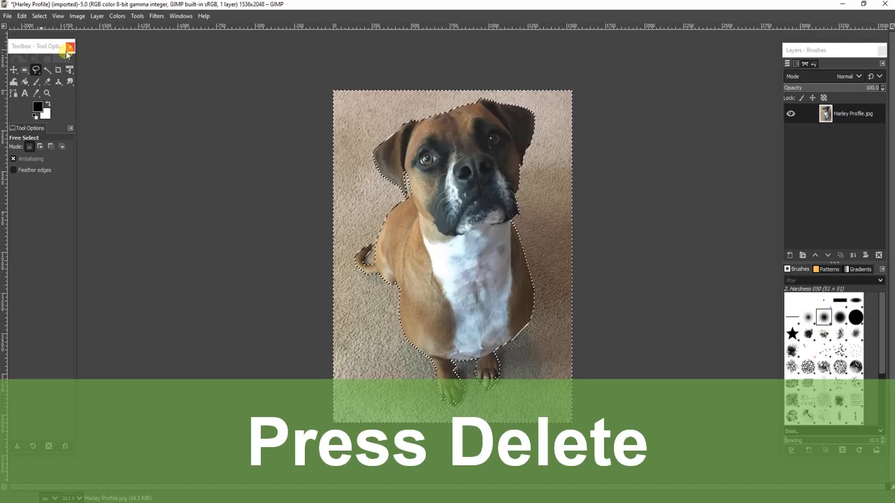
key("Delete")
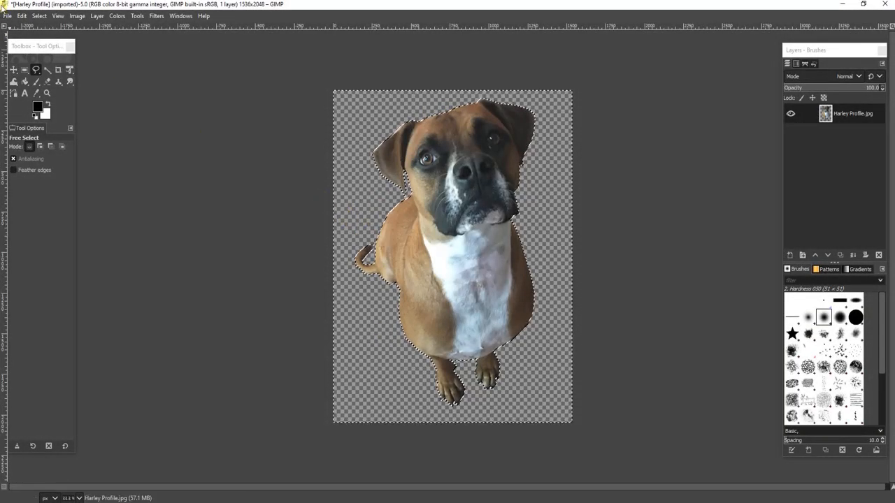
left_click(44, 16)
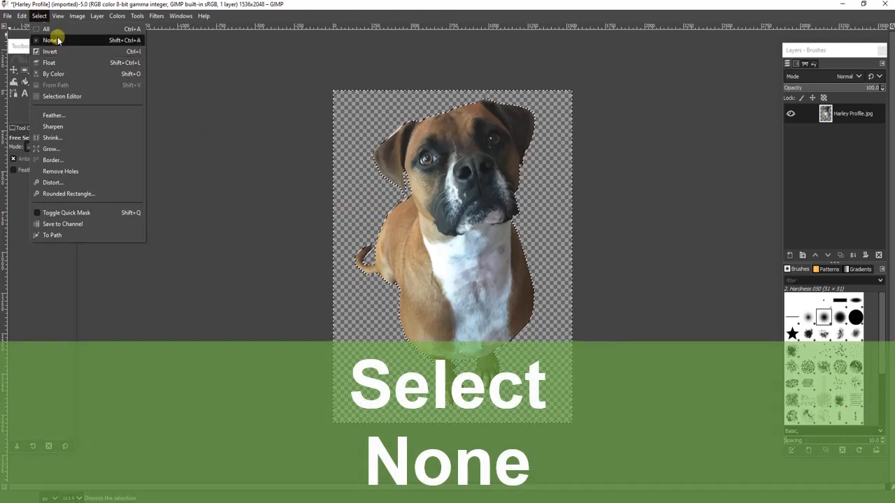
left_click(59, 42)
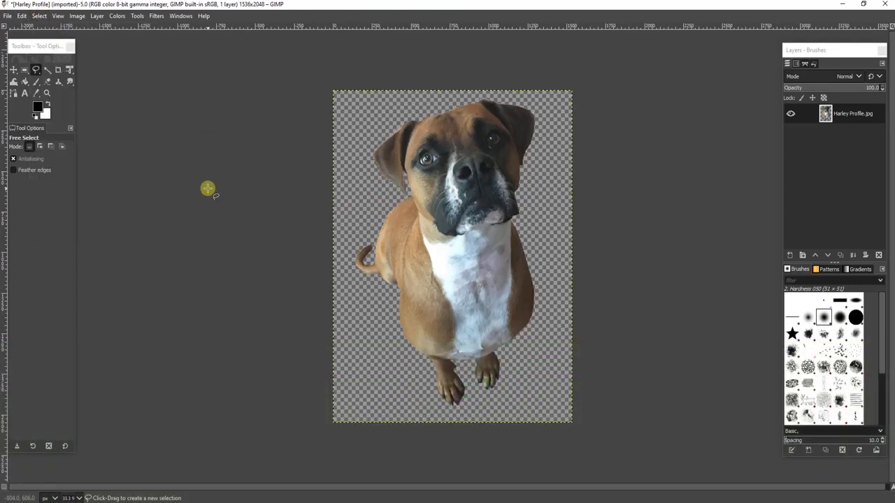
Save the cut-out image as Harley Profile Transparent.xcf in the Harley Photos folder.
left_click(8, 16)
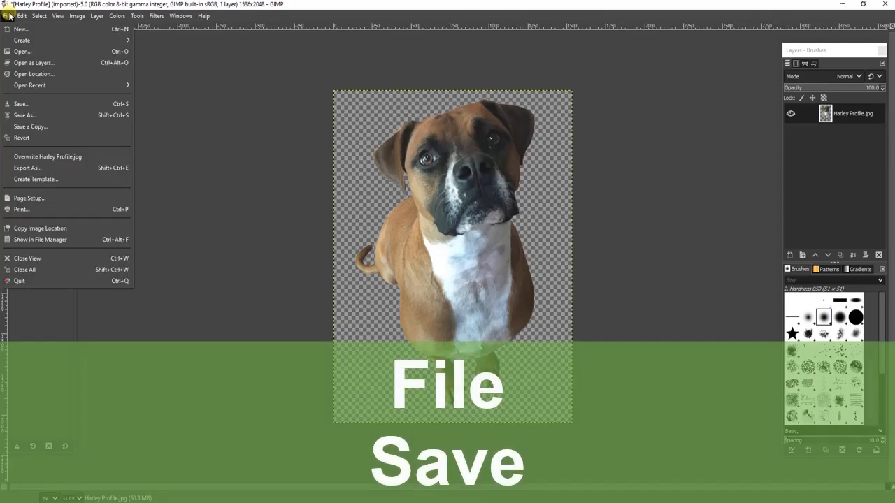
left_click(37, 107)
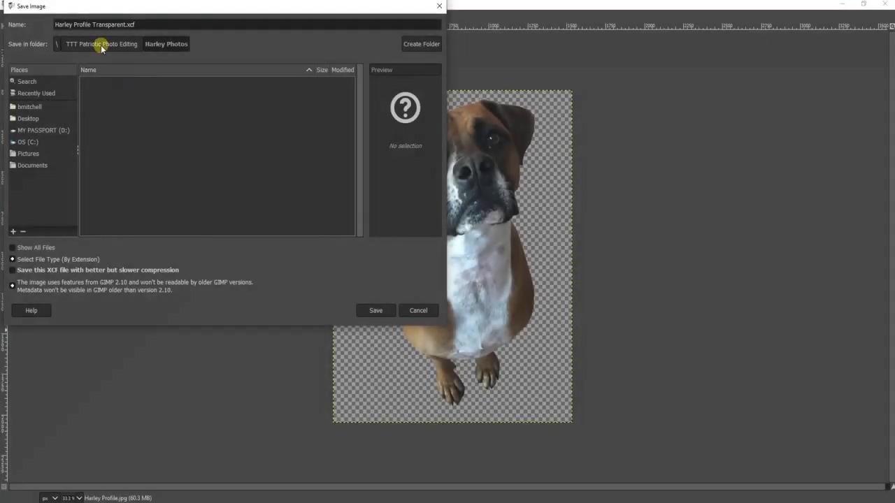
left_click(375, 312)
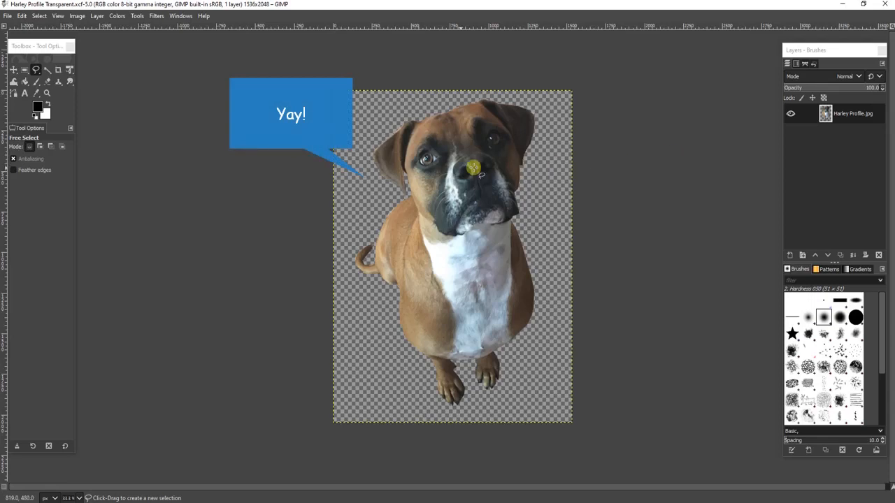
Open flag.jpg as a new layer and move it so its corner aligns with the canvas's upper-left corner.
left_click(5, 15)
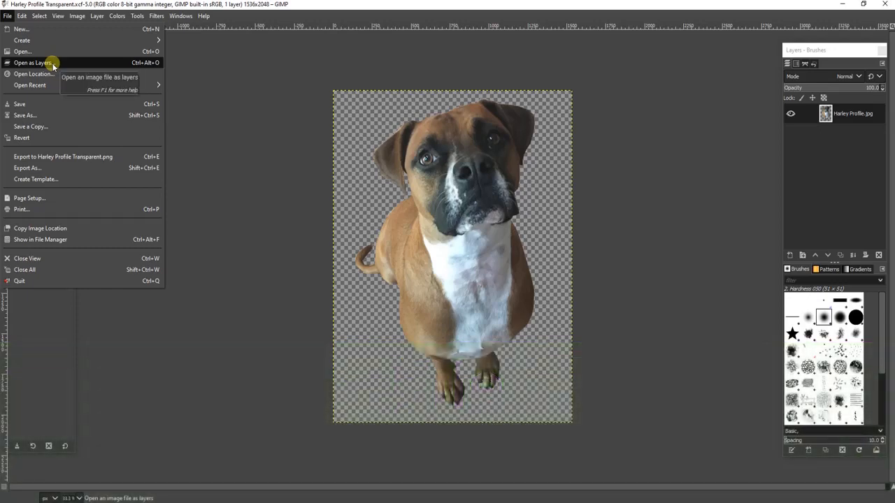
left_click(53, 65)
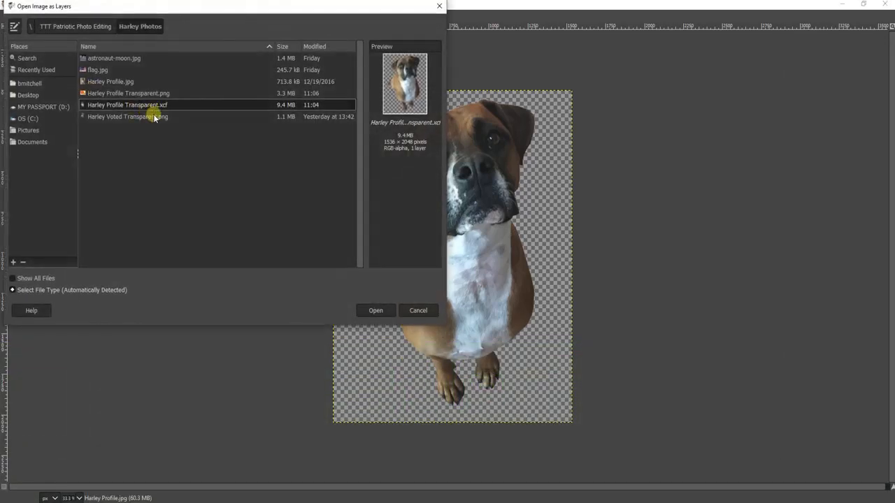
left_click(93, 70)
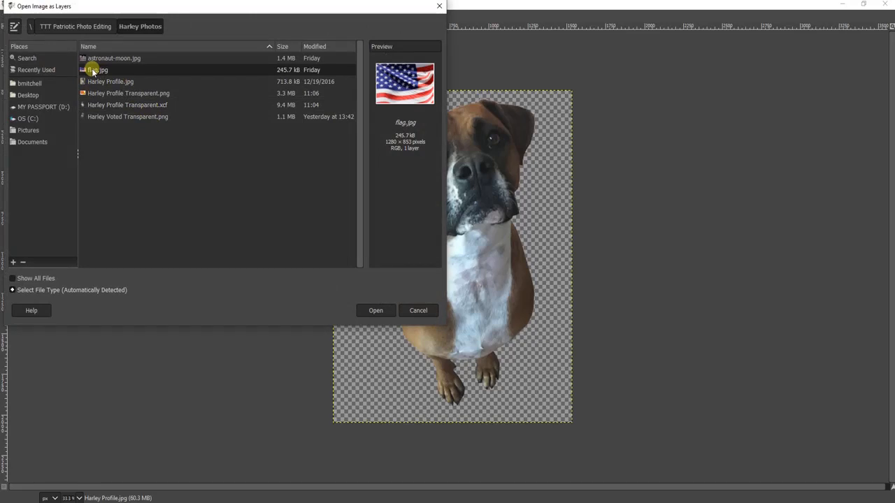
left_click(374, 311)
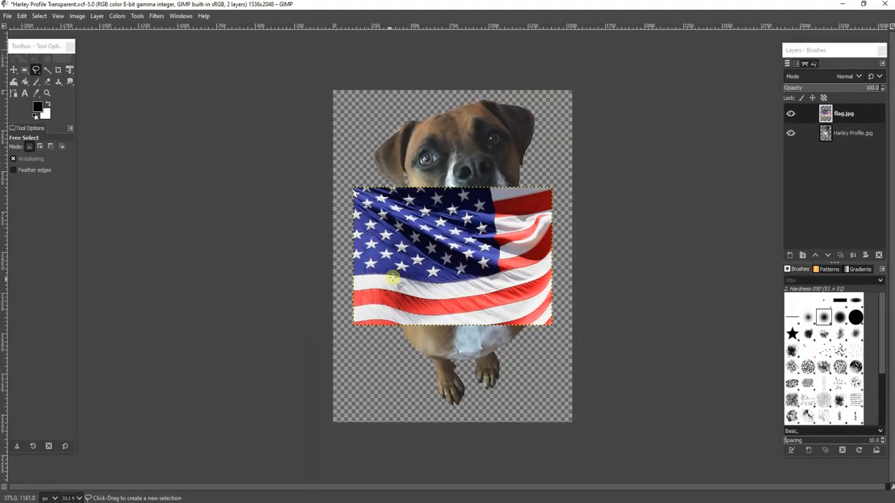
left_click(13, 70)
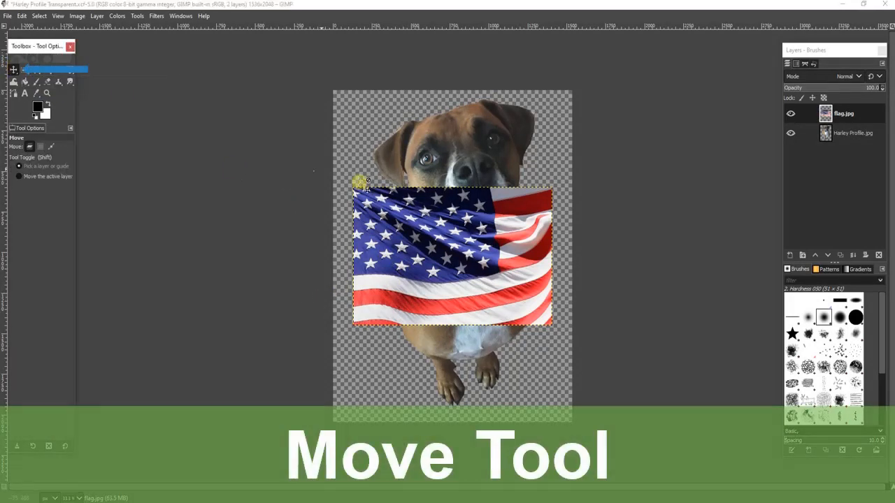
left_click_drag(410, 226, 379, 109)
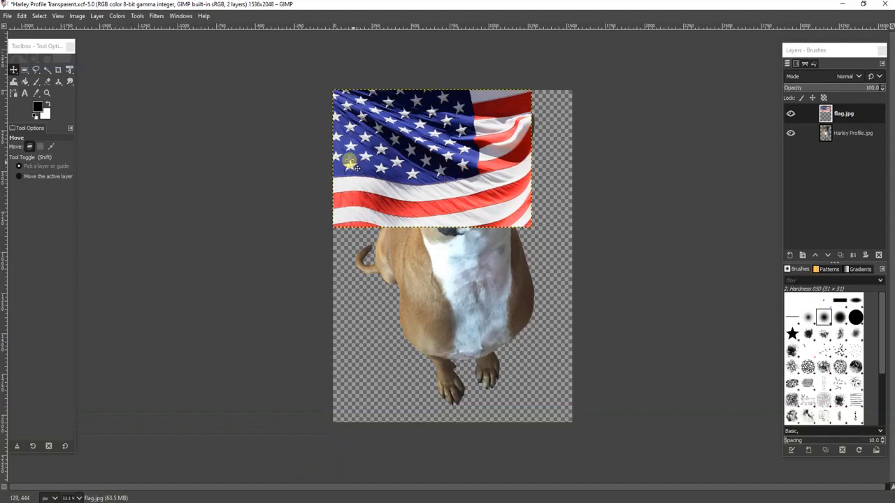
Scale the flag layer up proportionally from its lower-right corner until it covers the full height of the canvas.
left_click(70, 72)
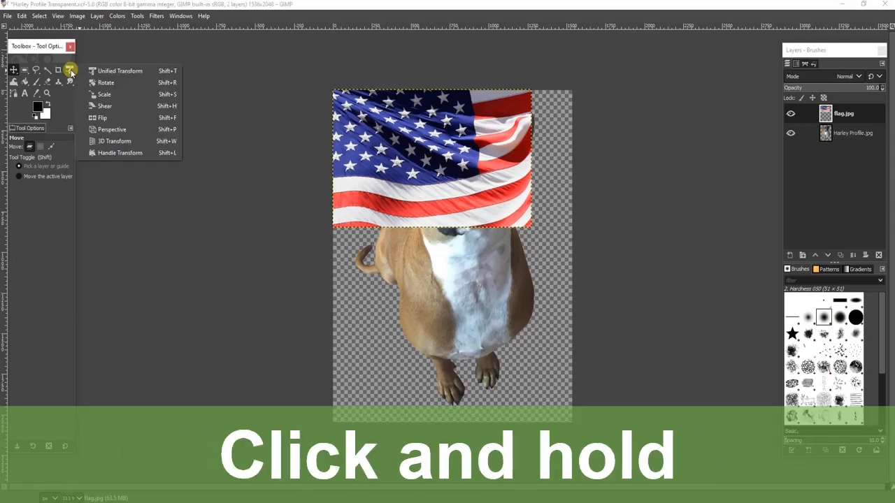
left_click_drag(72, 73, 120, 95)
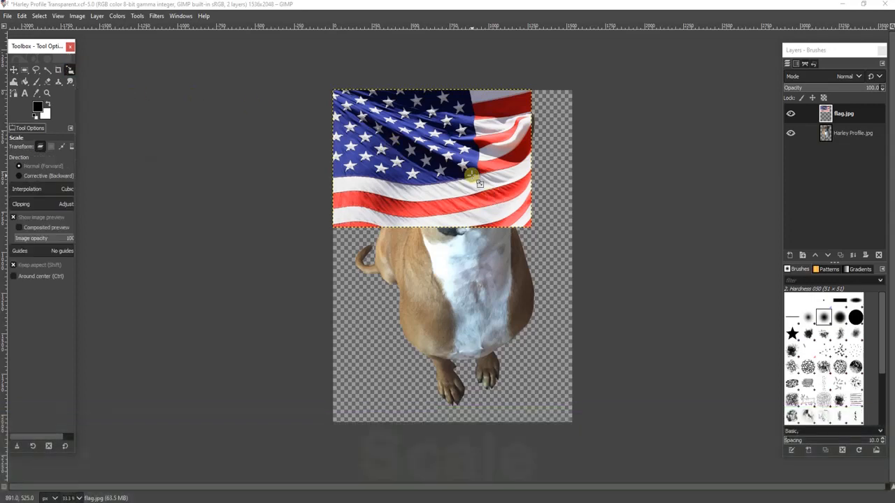
left_click(472, 175)
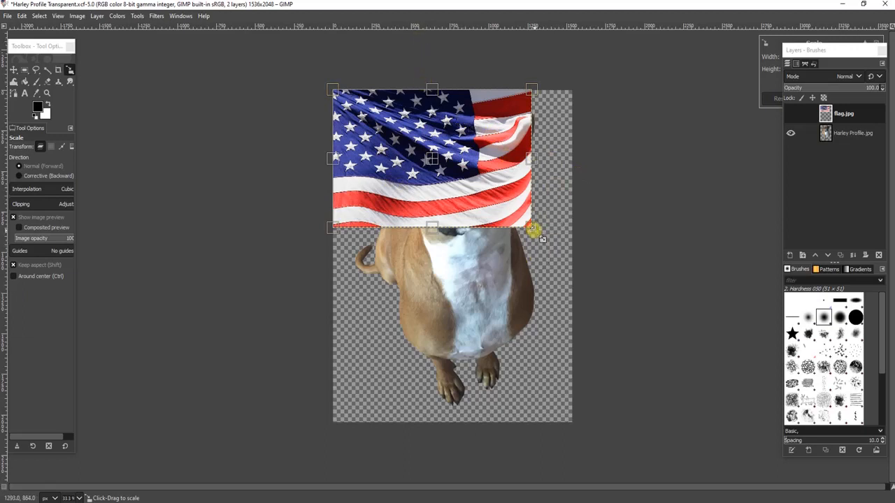
left_click_drag(532, 228, 759, 501)
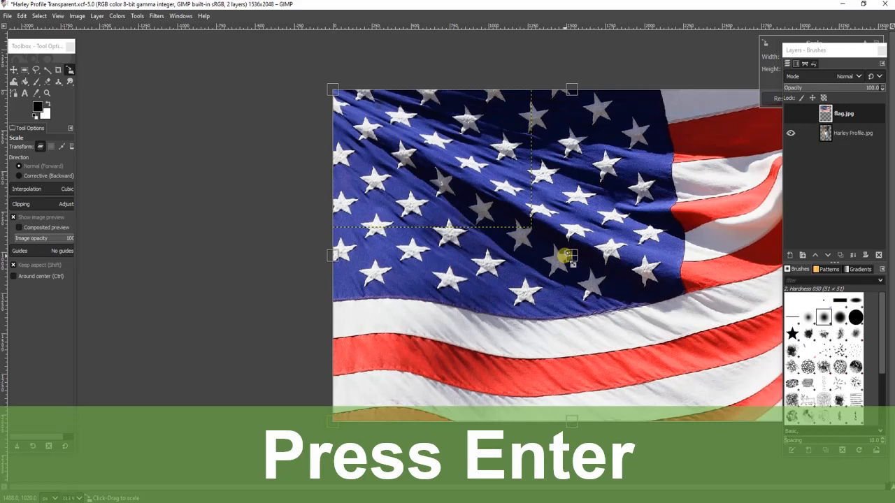
key("Return")
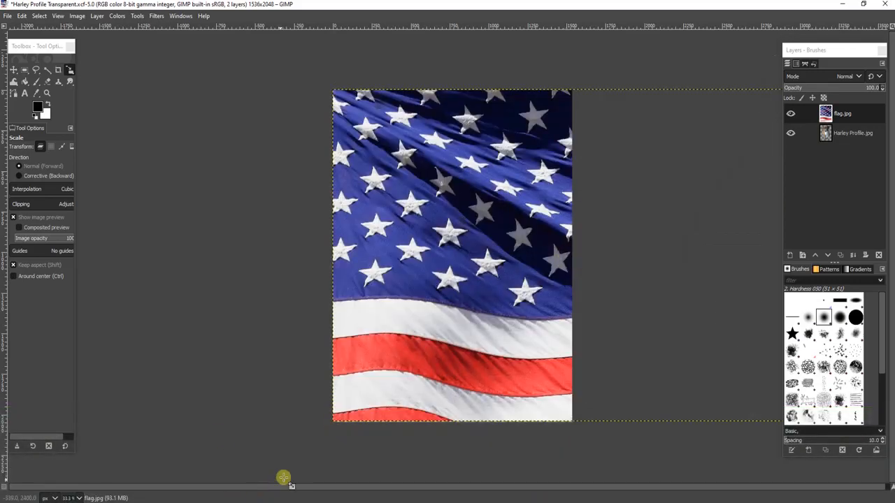
Crop the image to the full canvas area, position 0, 0 and size 1536 × 2048 px, trimming the flag's overhang.
left_click_drag(292, 486, 417, 495)
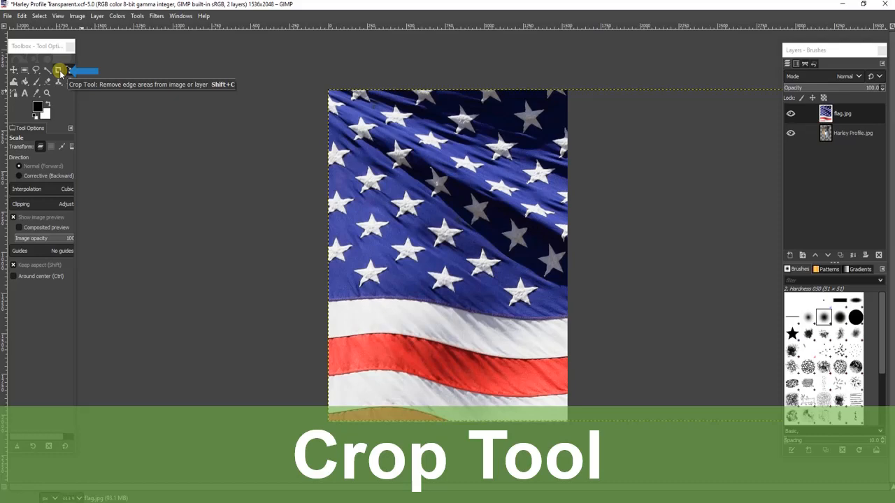
left_click(60, 70)
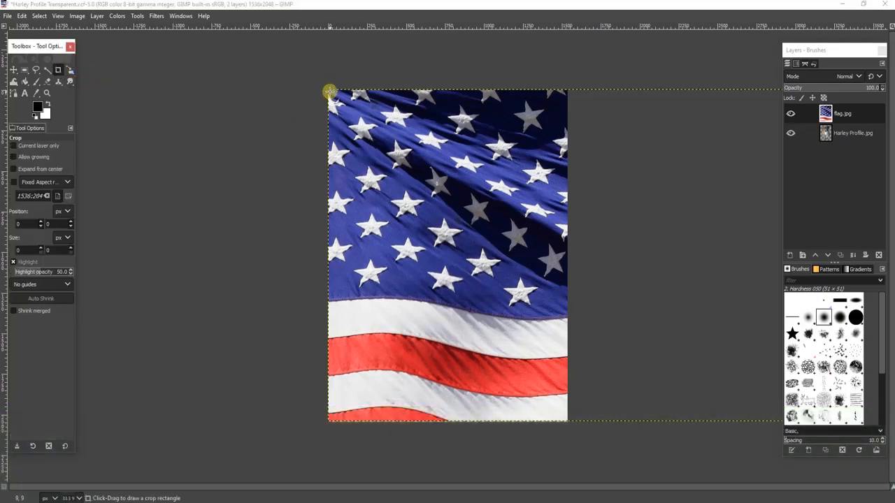
left_click_drag(330, 92, 569, 435)
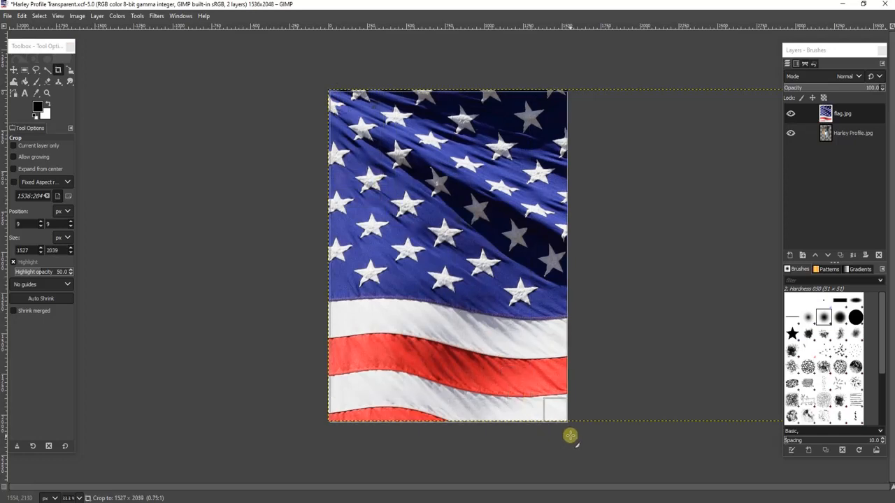
left_click_drag(334, 96, 334, 95)
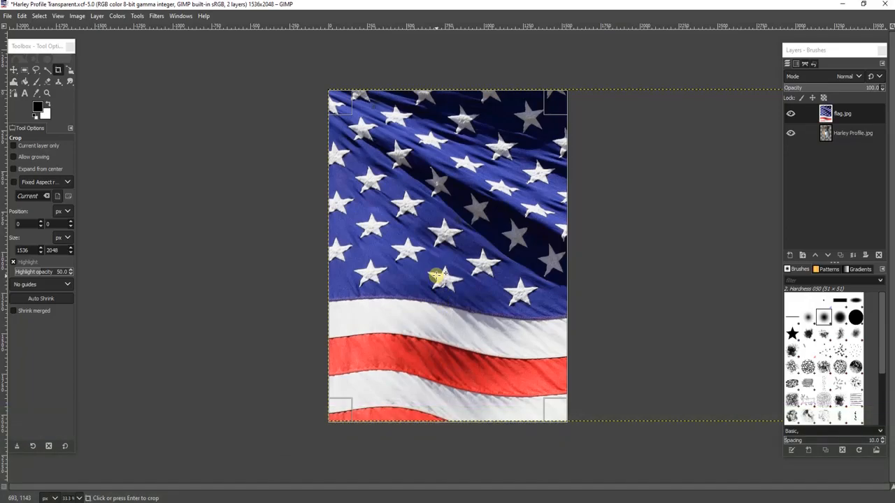
key("Return")
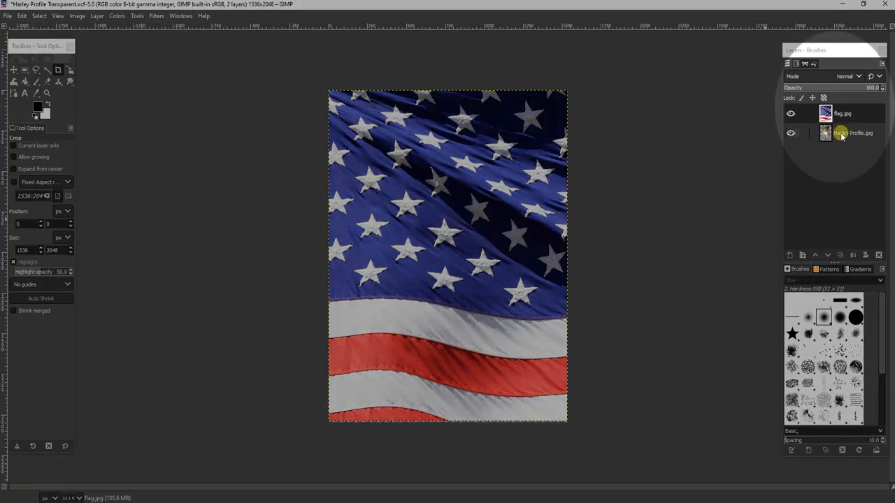
Raise the Harley Profile.jpg layer one step in the layer stack, above the flag layer.
left_click(833, 137)
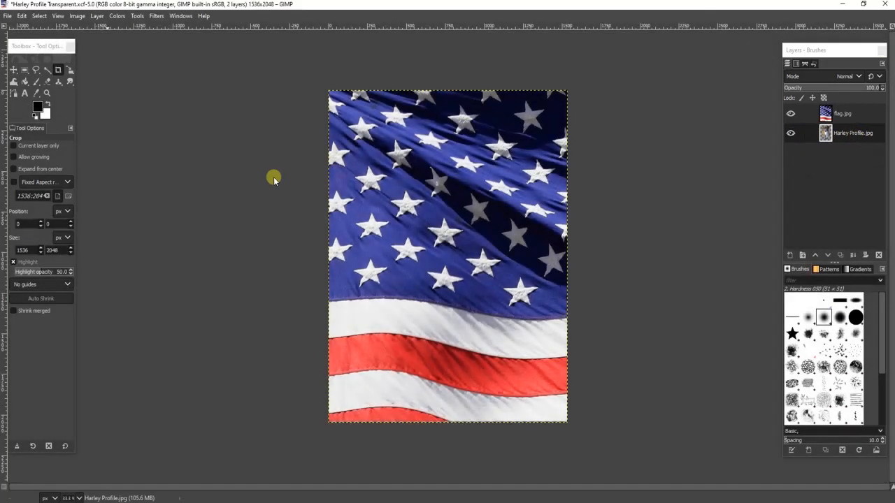
left_click(95, 17)
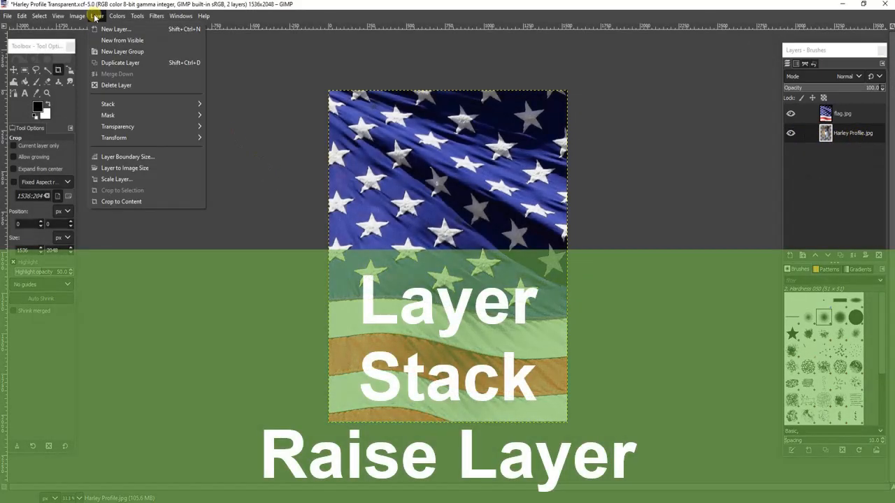
mouse_move(139, 105)
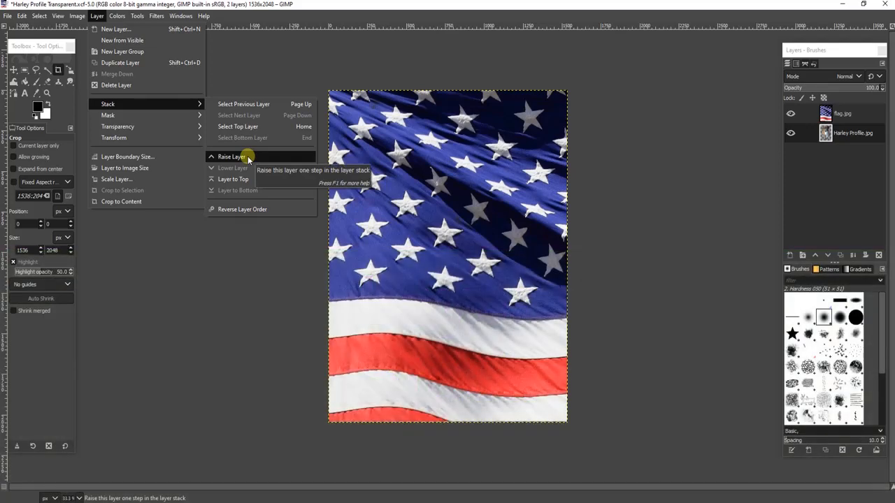
left_click(232, 157)
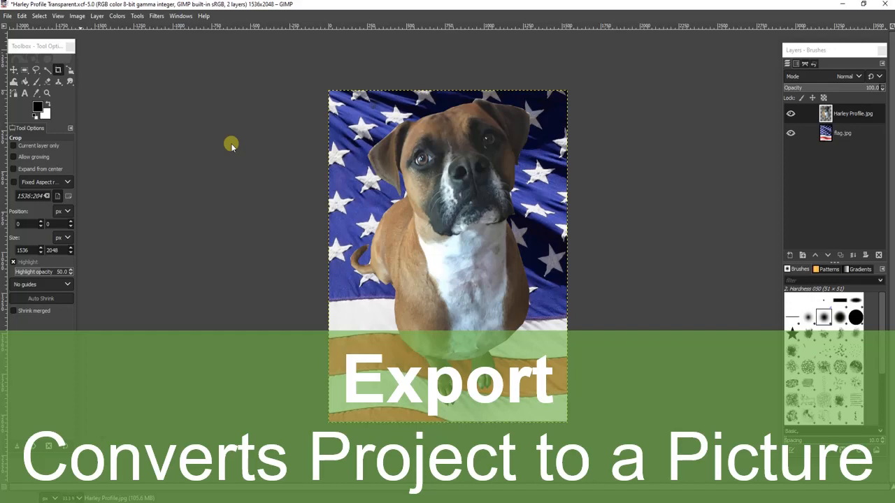
Start an image export to the Harley Photos folder and name the file Harley Profile with flag.jpg.
left_click(7, 17)
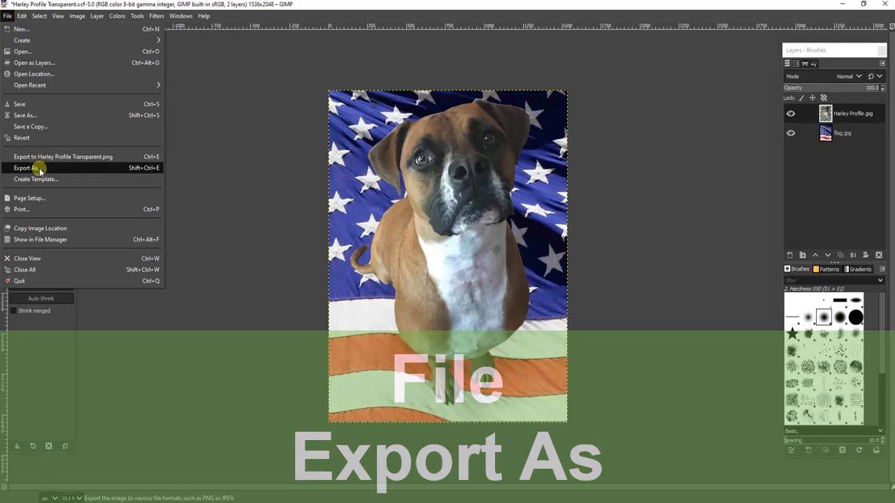
left_click(36, 168)
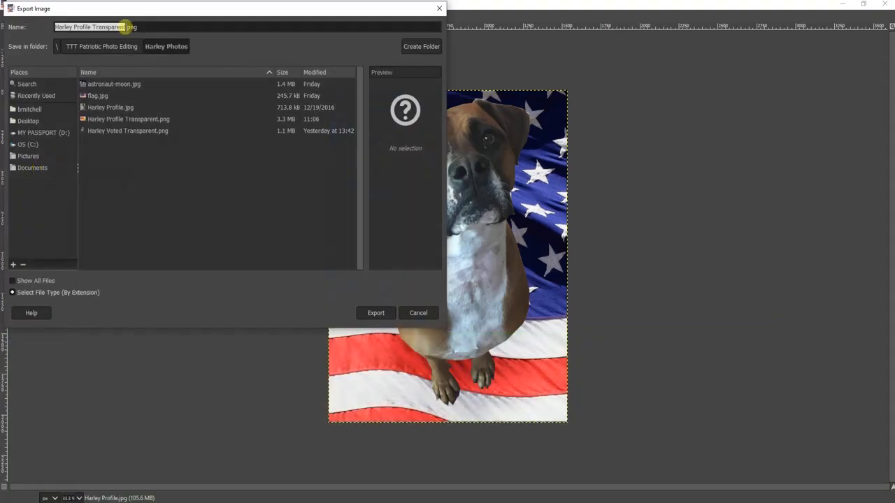
double_click(126, 26)
type("with flag.j")
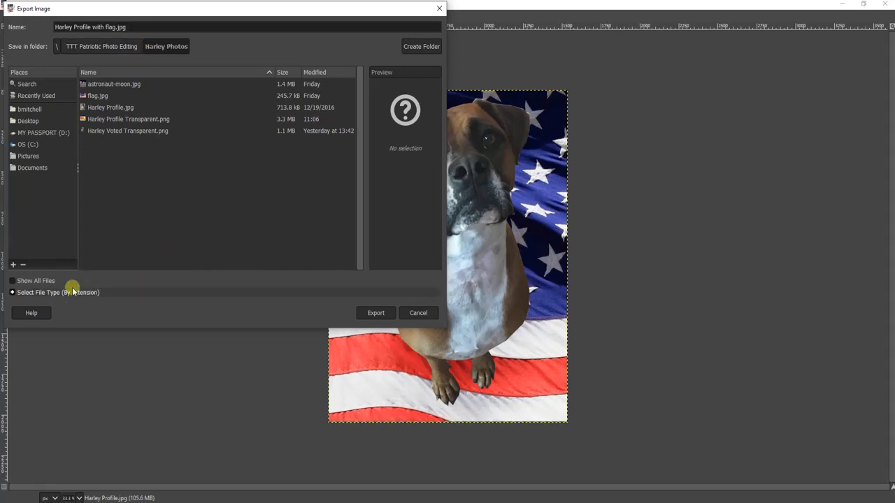
Look through the export file types, including JPEG image, and collapse the file type list again.
left_click(28, 294)
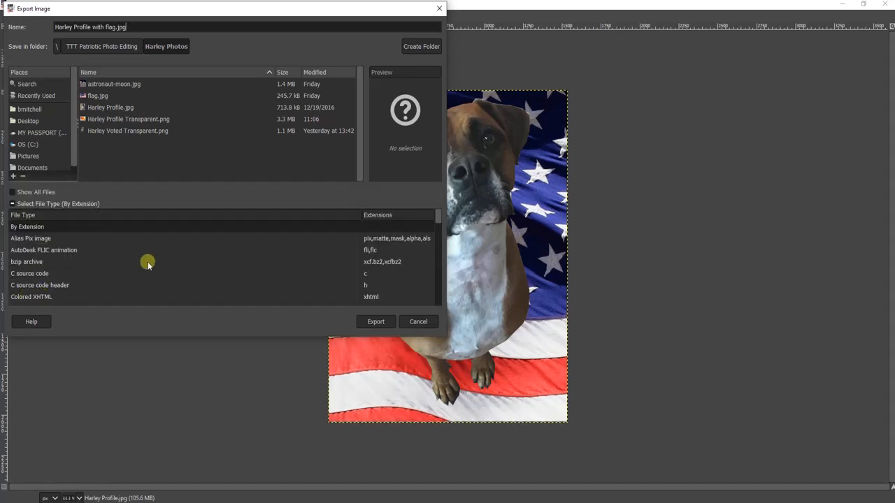
scroll(145, 261, "down", 5)
scroll(143, 261, "down", 3)
scroll(104, 257, "up", 2)
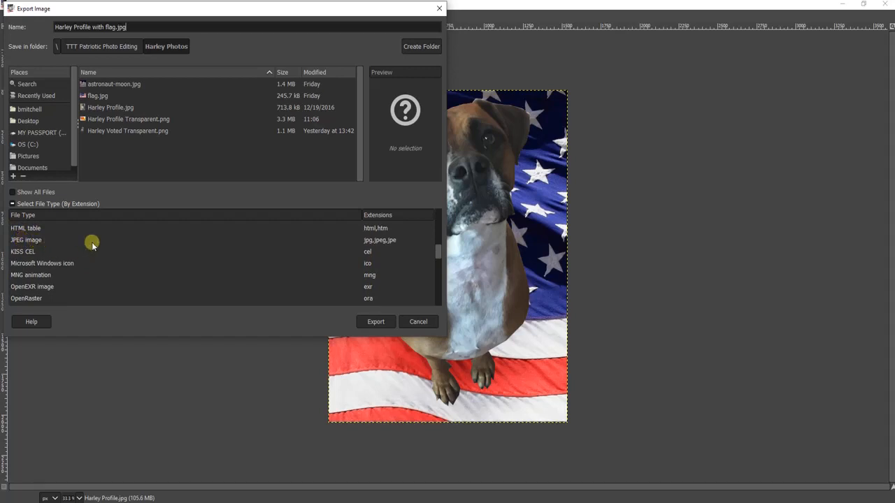
left_click(12, 203)
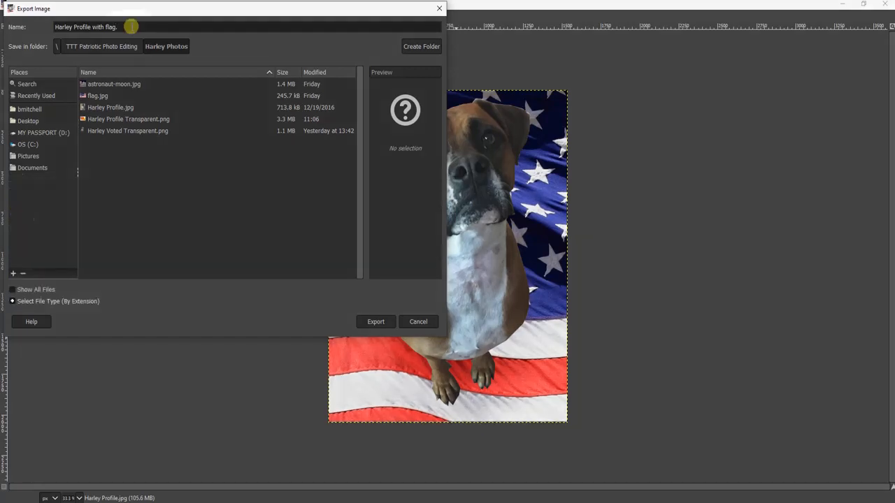
Change the export file name to Harley Profile with flag.png and export it with the default PNG options.
left_click(131, 26)
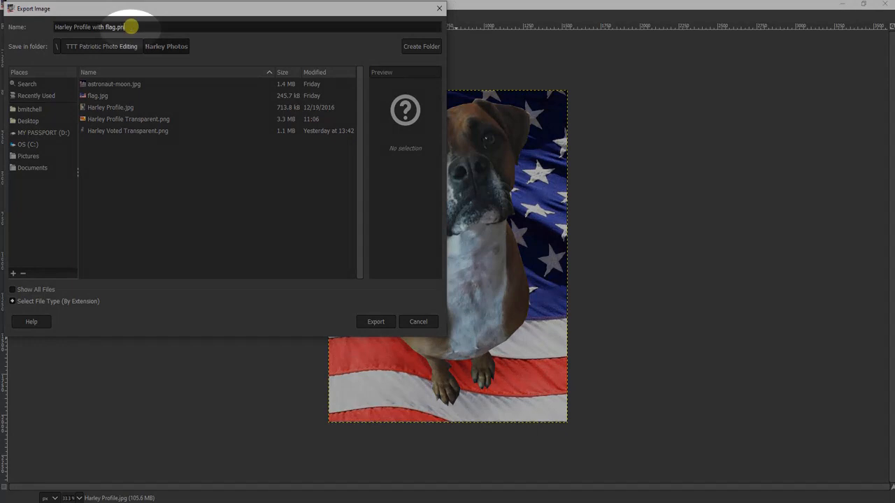
type("g")
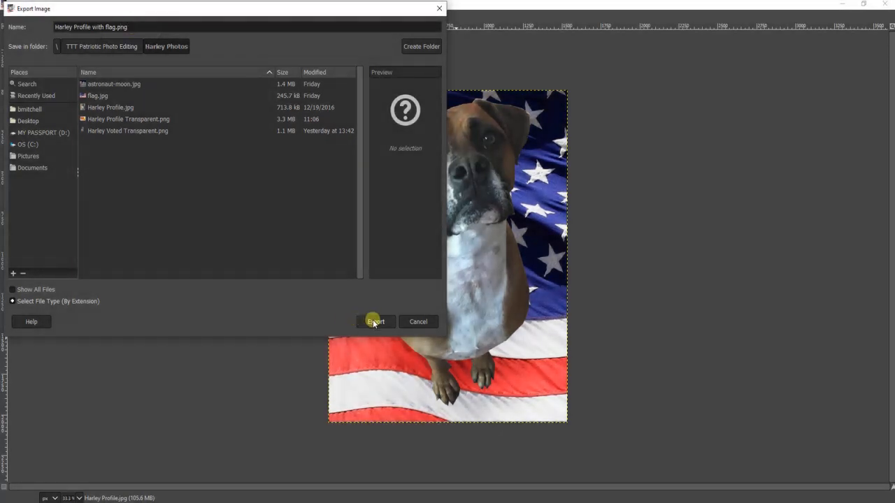
left_click(374, 322)
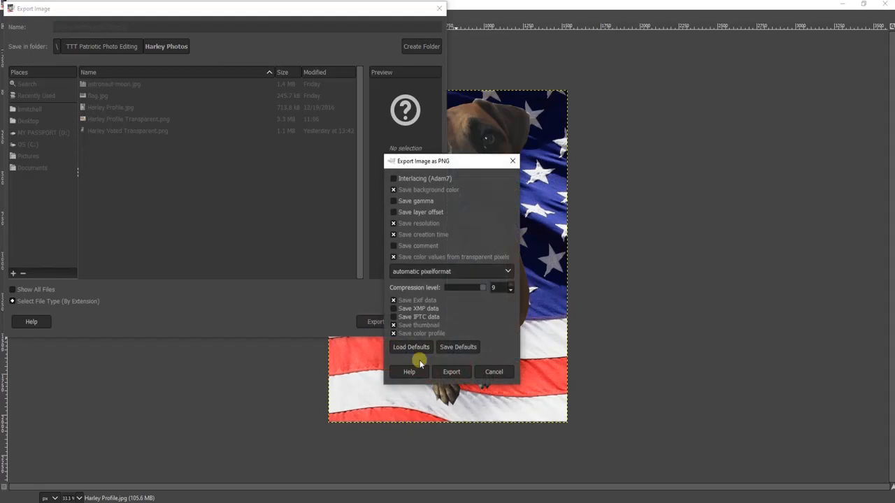
left_click(452, 373)
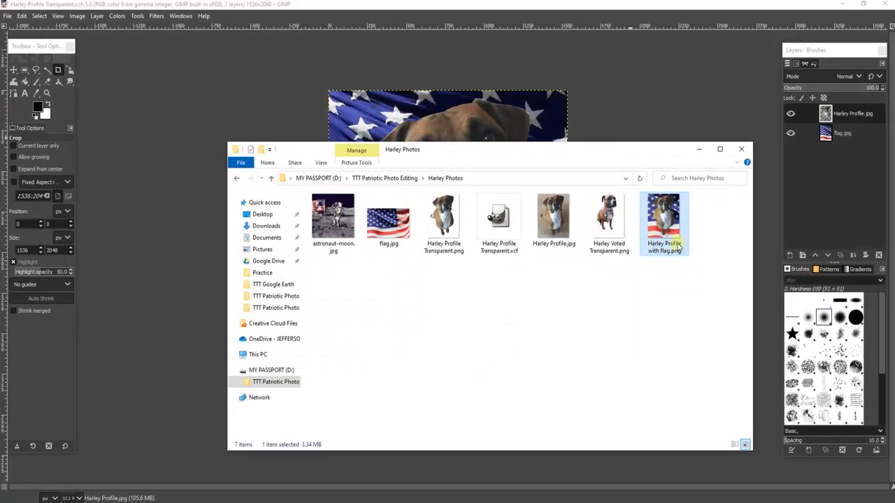
Open the exported Harley Profile with flag.png from the Harley Photos folder in File Explorer to view it.
double_click(664, 220)
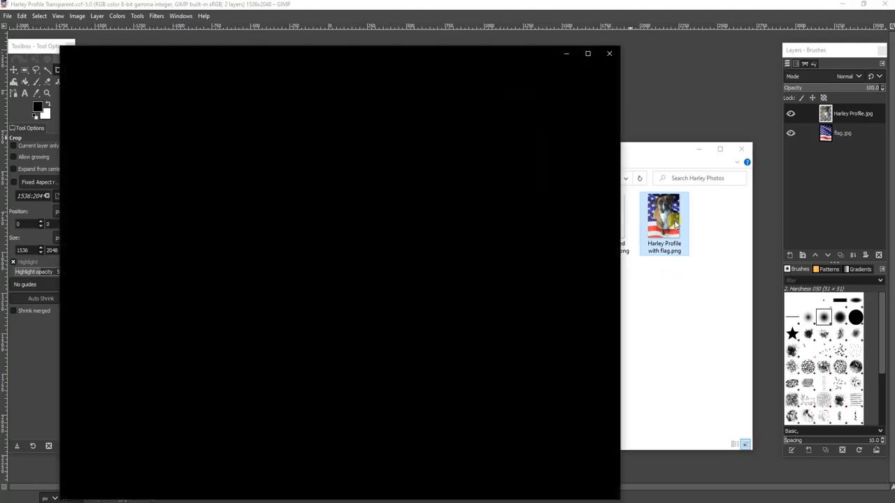